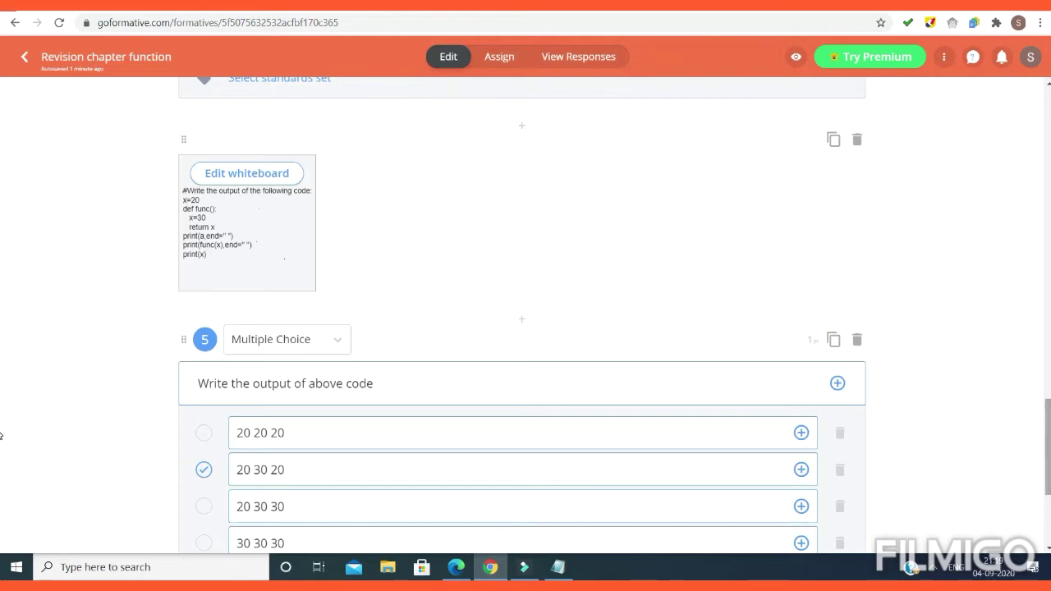
pyautogui.scroll(-3, 2, 452)
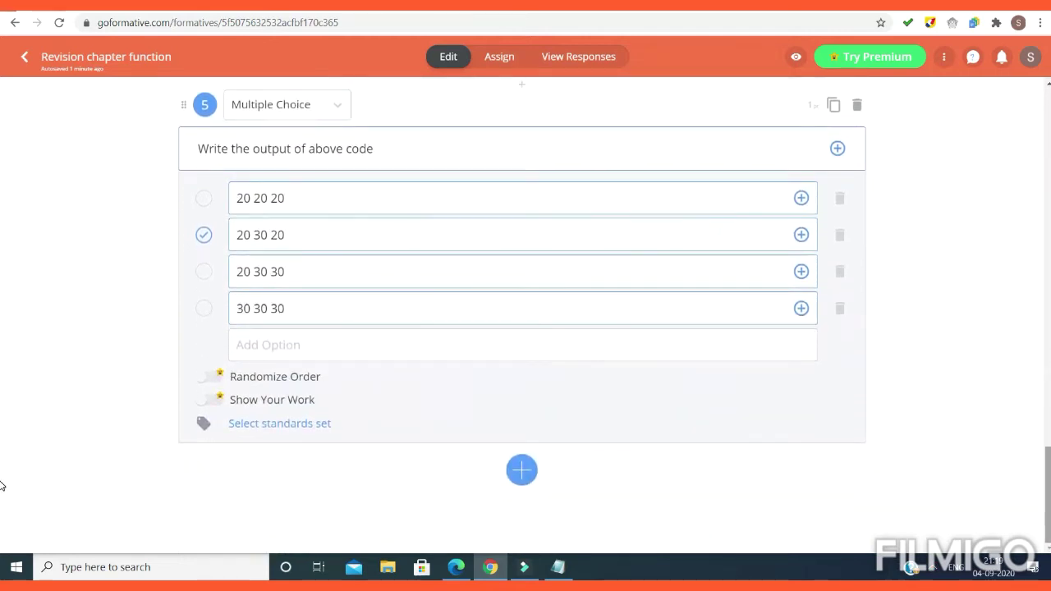
pyautogui.click(523, 472)
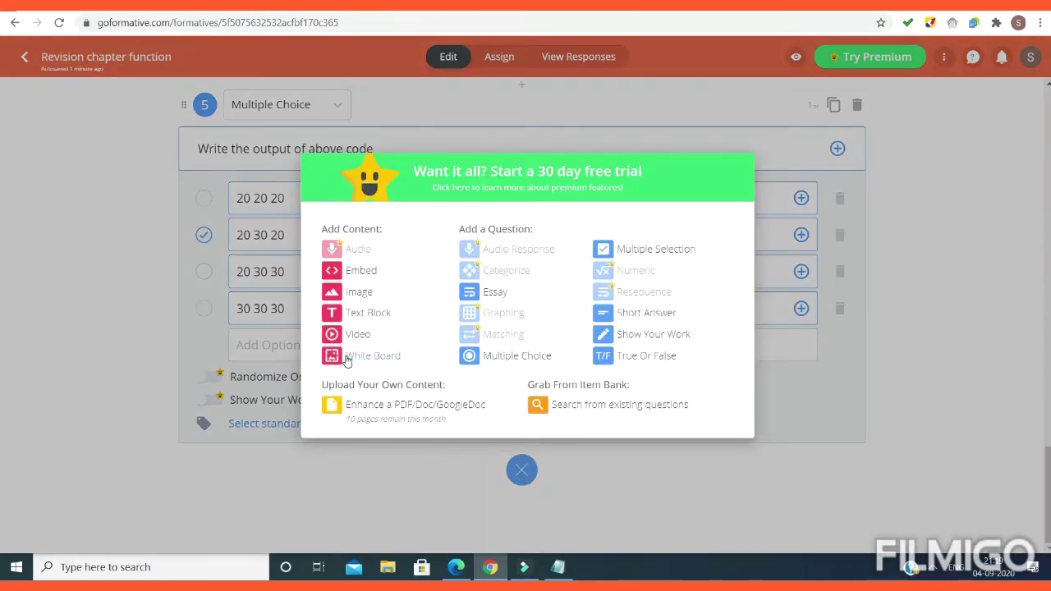
pyautogui.click(624, 526)
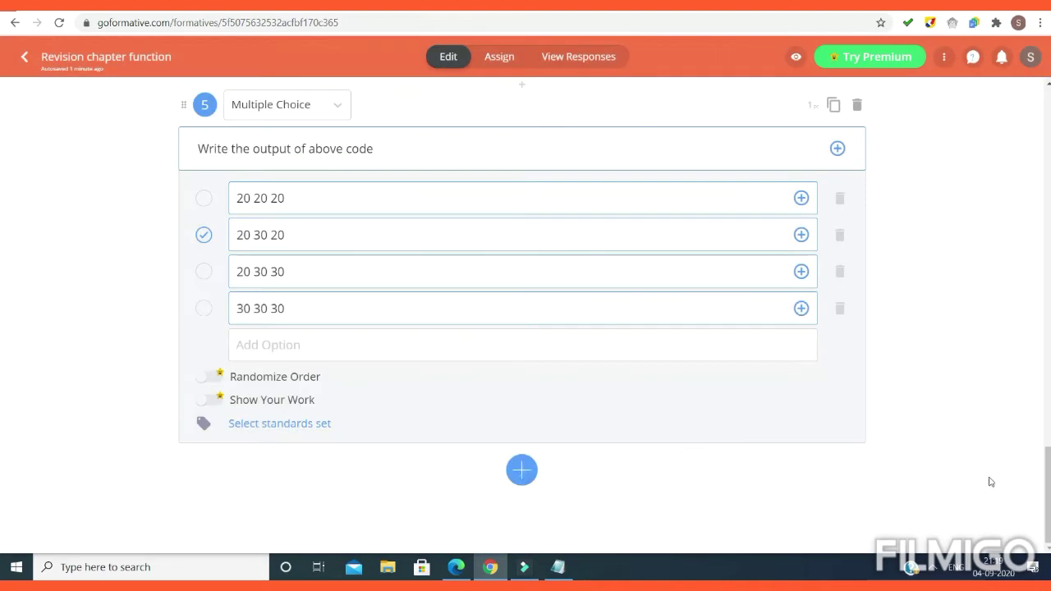
# Open the code whiteboard above question 5 for editing and try to place a text object before the code's heading line
pyautogui.scroll(4, 4, 459)
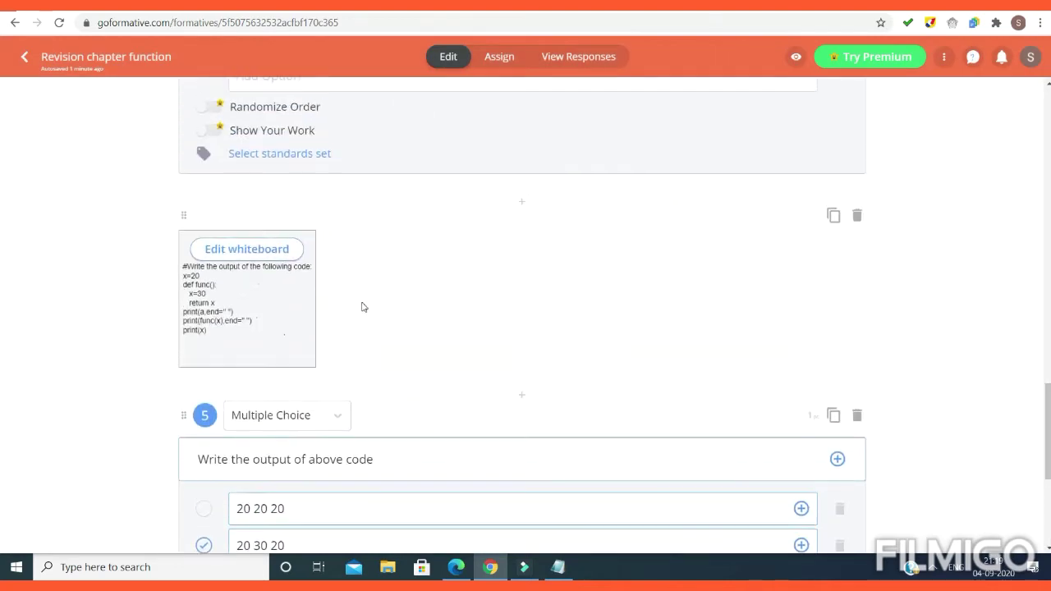
pyautogui.click(238, 255)
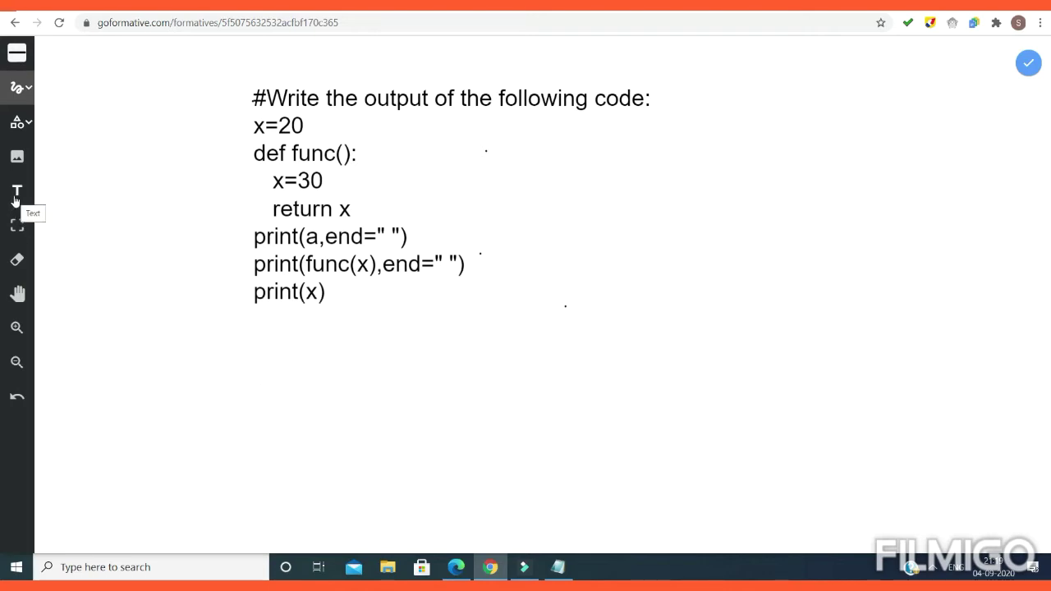
pyautogui.click(246, 98)
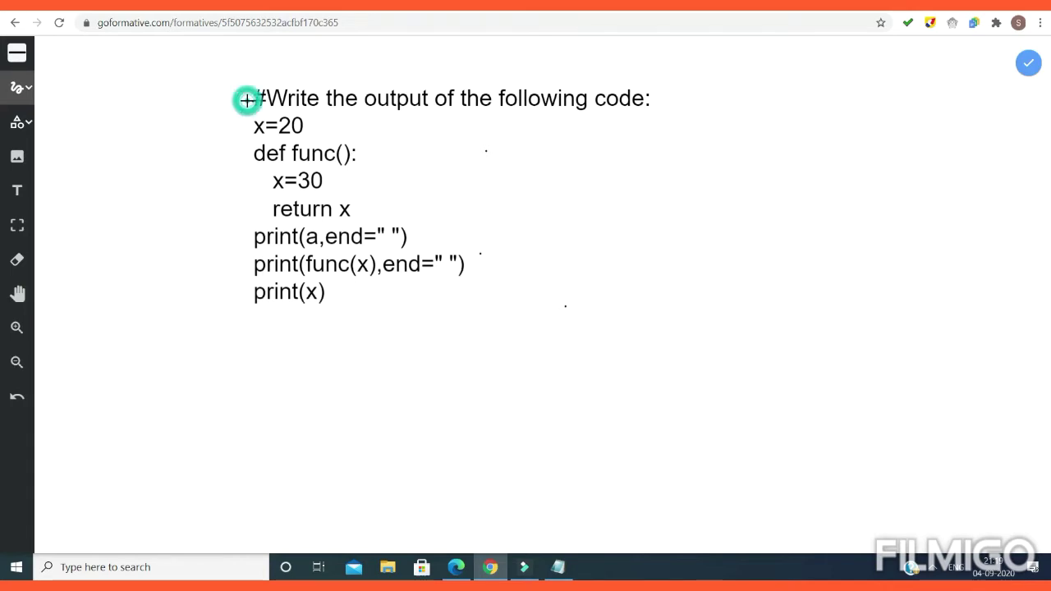
pyautogui.click(17, 191)
pyautogui.click(224, 97)
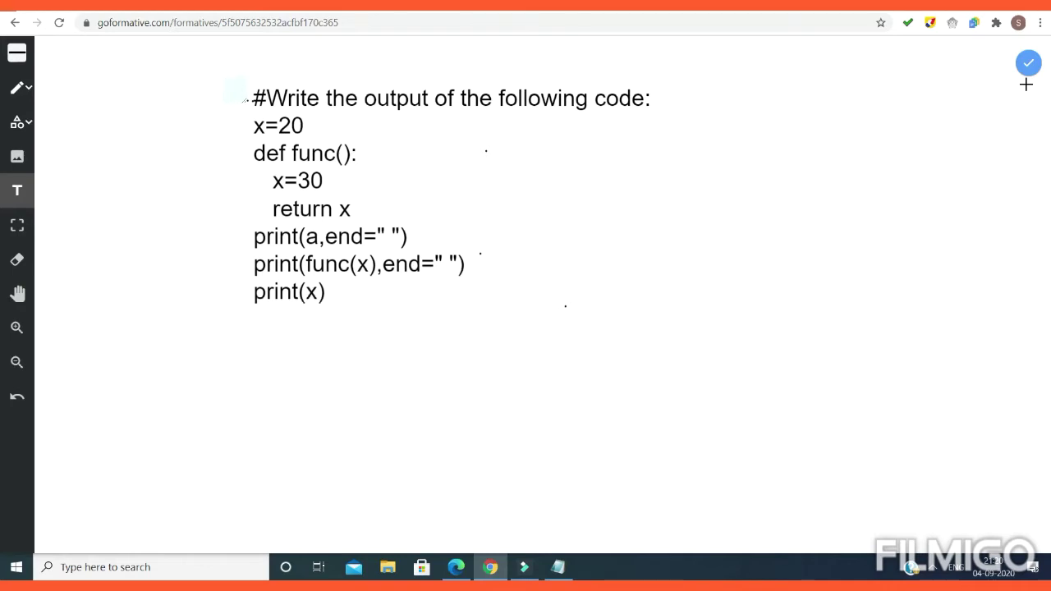
# Insert the mysqltable image from the computer's XII A folder onto the whiteboard
pyautogui.click(17, 156)
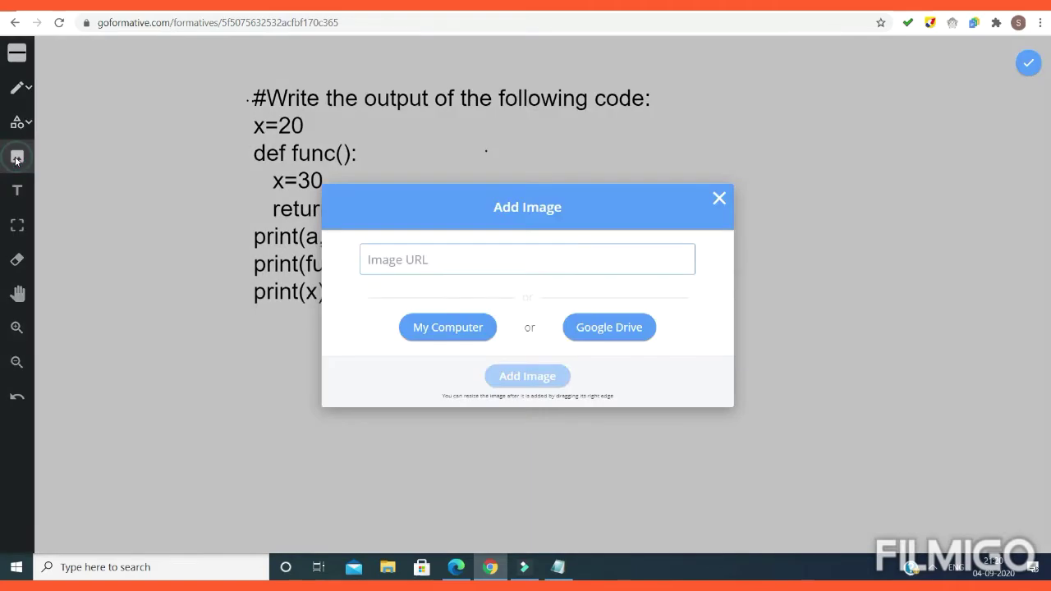
pyautogui.click(453, 335)
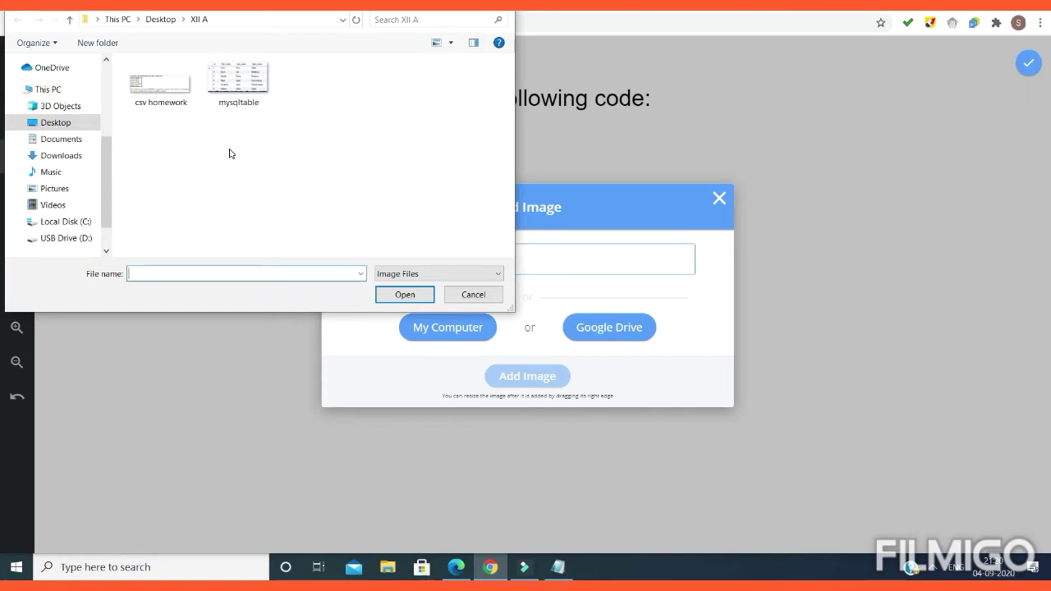
pyautogui.click(236, 86)
pyautogui.click(393, 298)
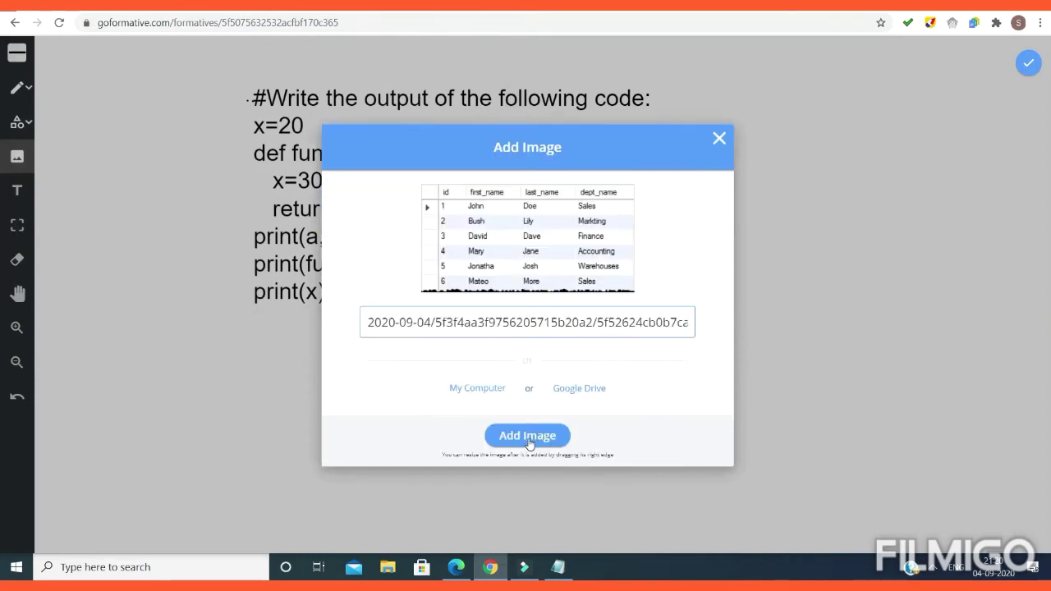
pyautogui.click(528, 436)
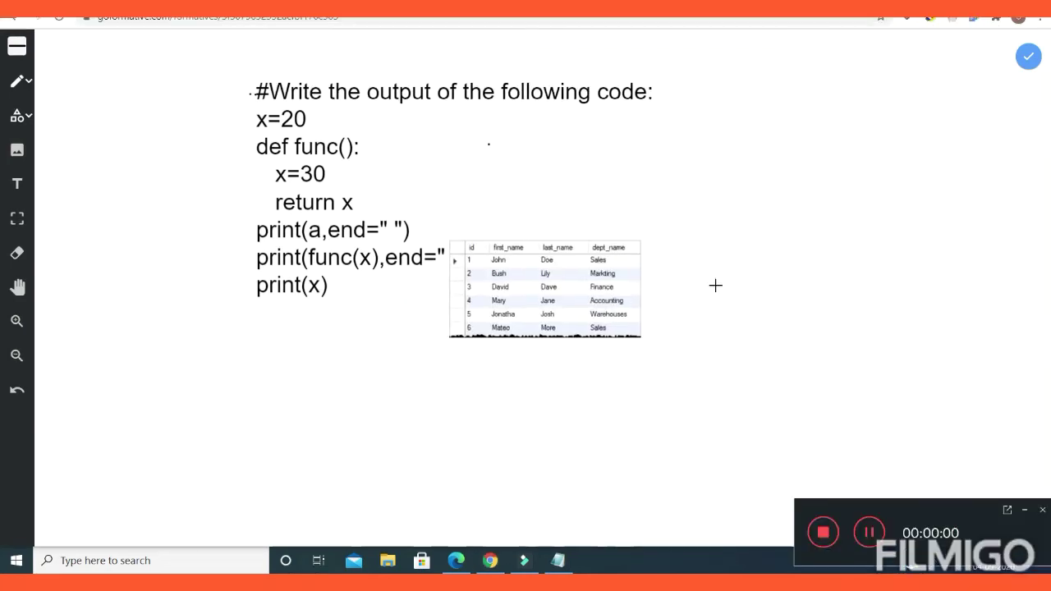
# Select the inserted table image on the whiteboard and delete it
pyautogui.click(1026, 512)
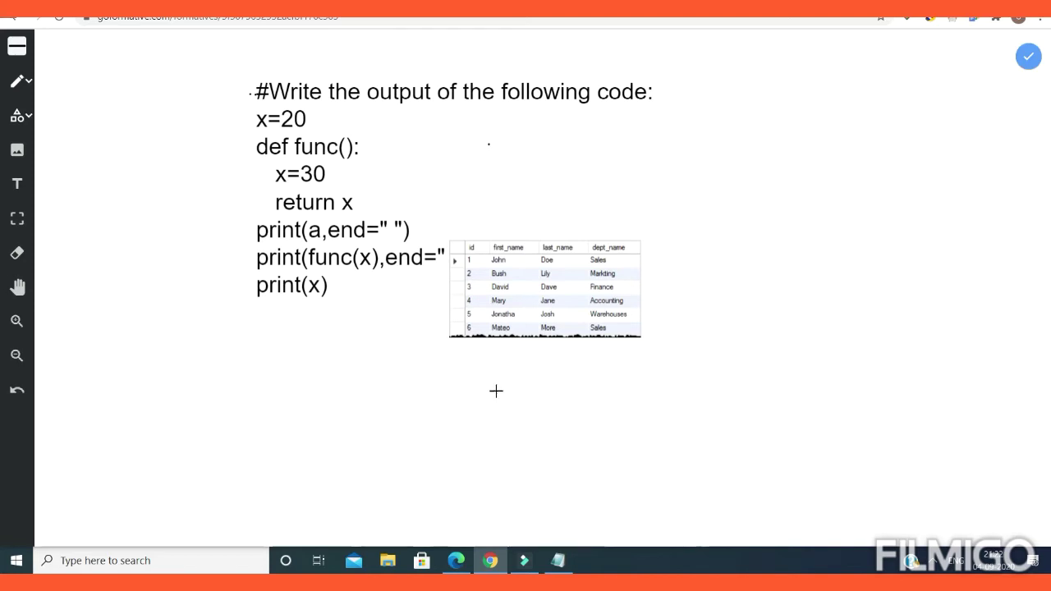
pyautogui.click(449, 244)
pyautogui.click(17, 220)
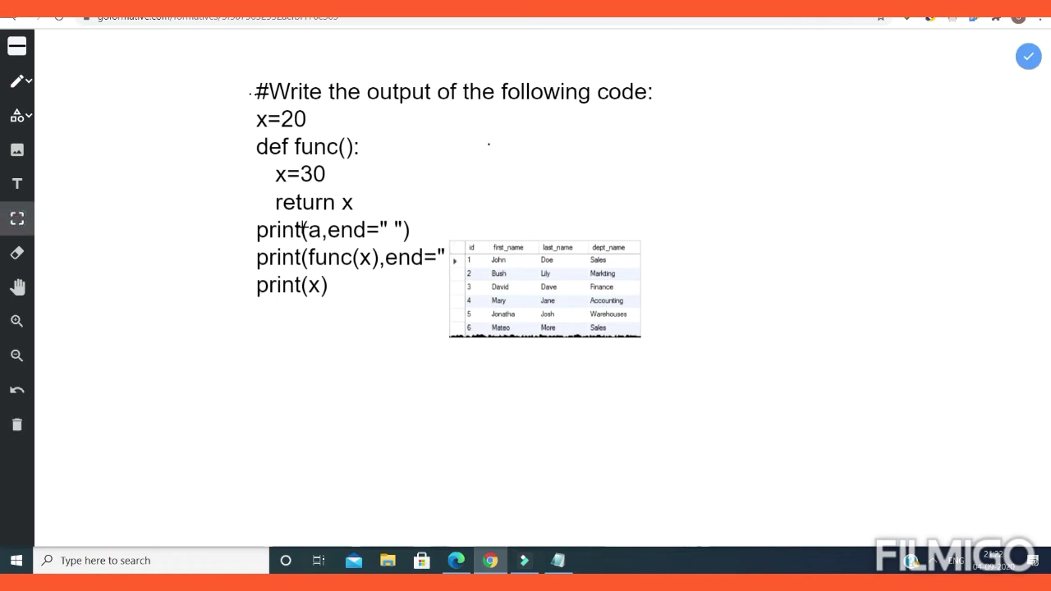
pyautogui.click(448, 240)
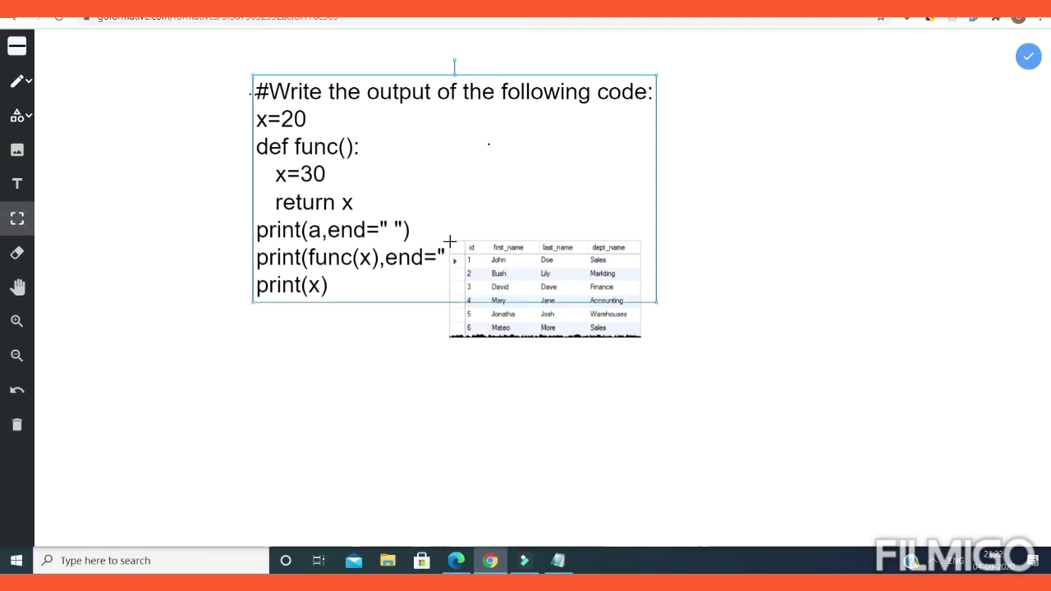
pyautogui.click(480, 314)
pyautogui.click(464, 240)
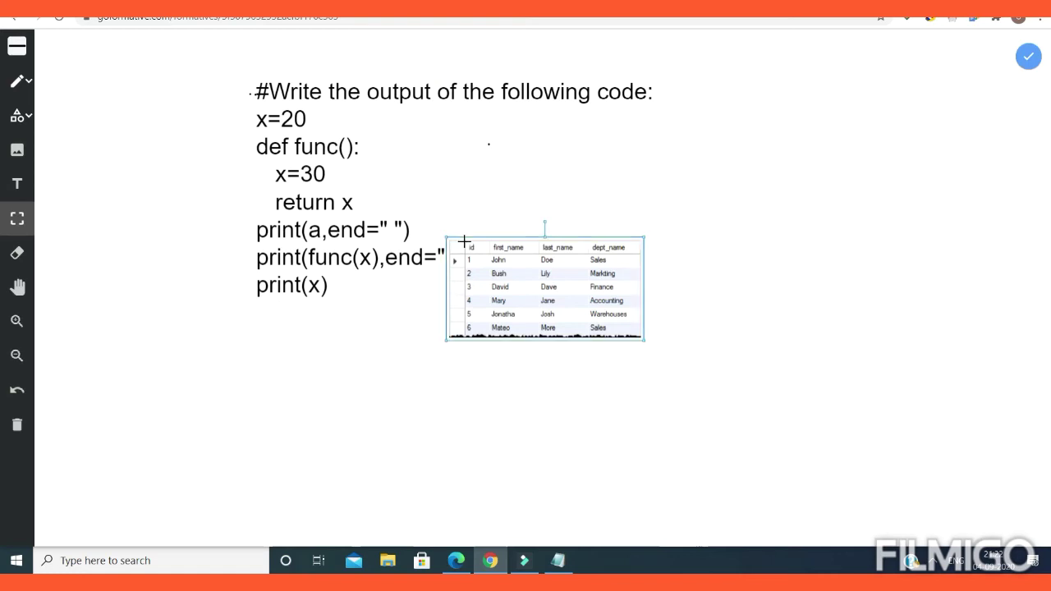
pyautogui.click(18, 426)
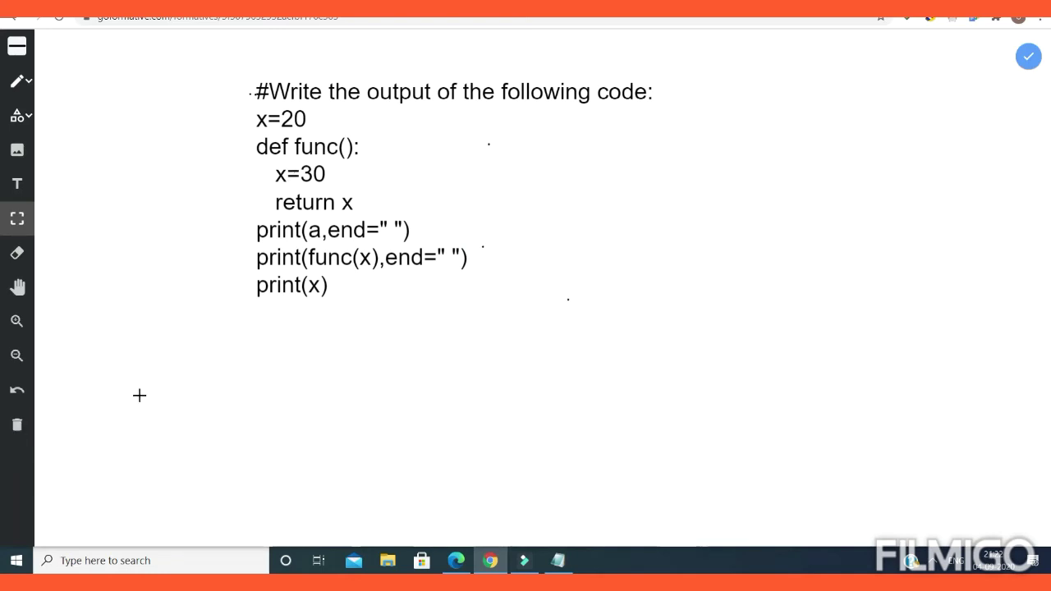
# Erase the code text from the whiteboard, undo the erasure and save the whiteboard
pyautogui.click(17, 255)
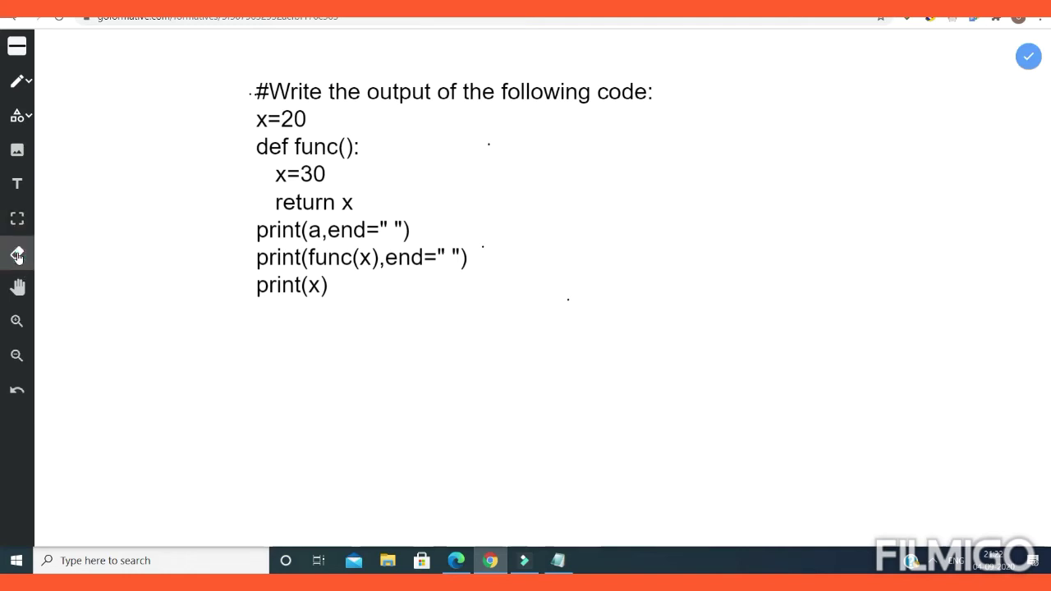
pyautogui.moveTo(243, 72); pyautogui.dragTo(447, 284)
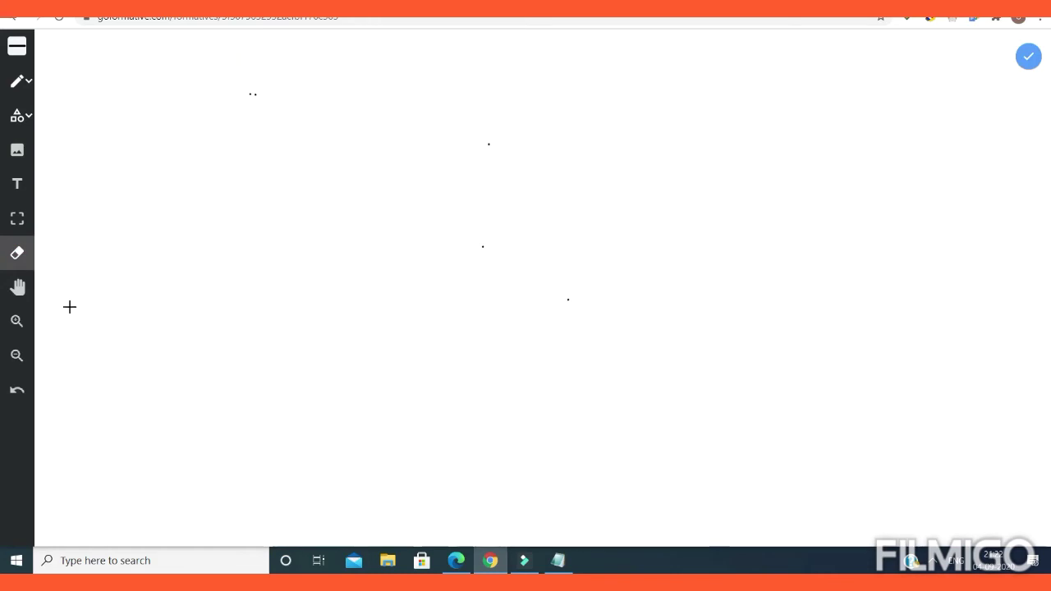
pyautogui.click(14, 394)
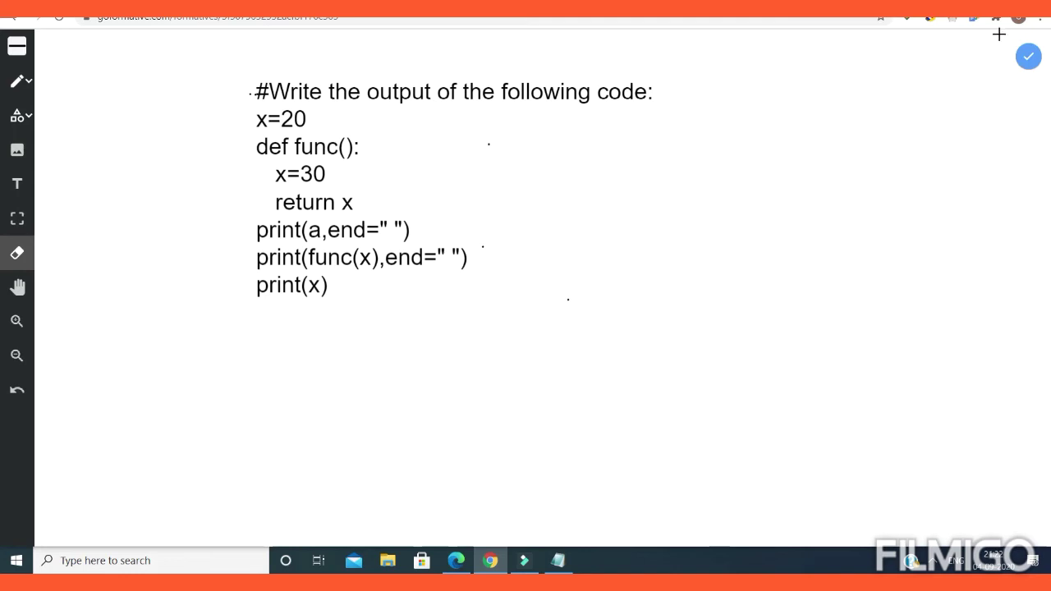
pyautogui.click(1029, 57)
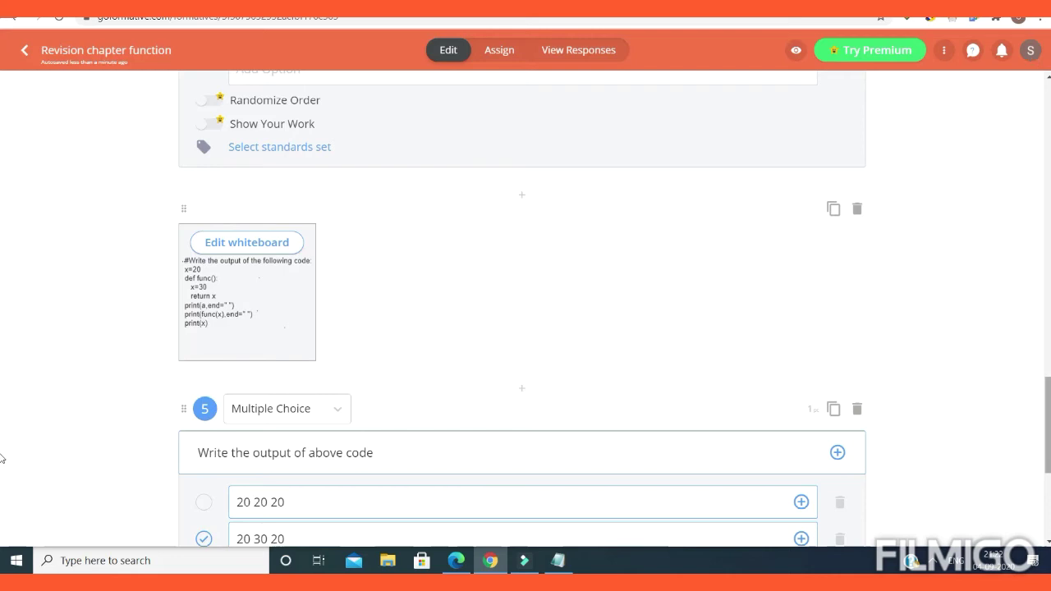
# Review the formative's multiple-choice questions and their marked answers from question 5 back up to question 1
pyautogui.scroll(-1, 2, 440)
pyautogui.scroll(-2, 3, 448)
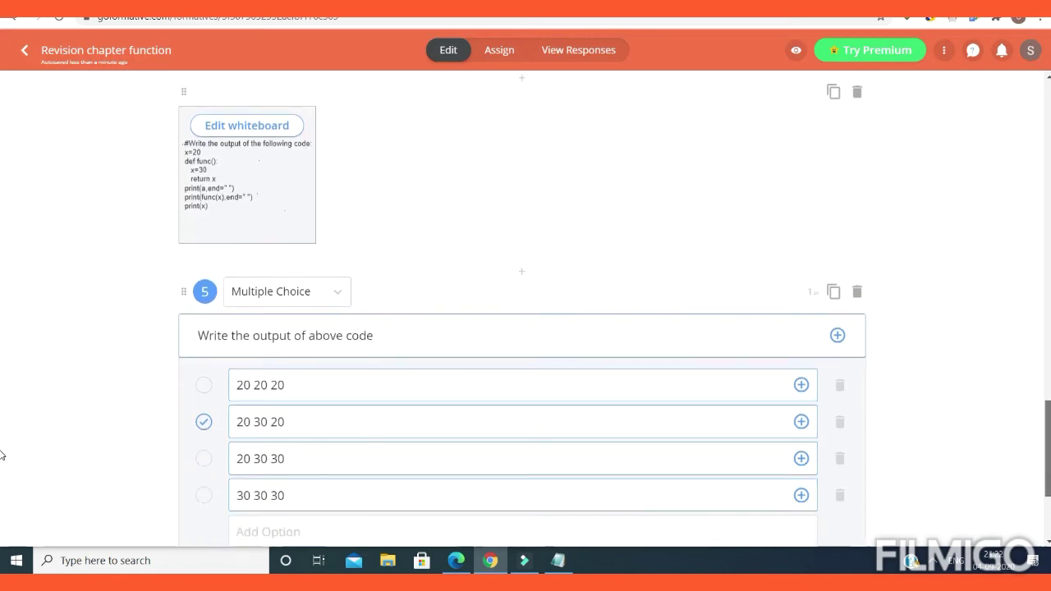
pyautogui.scroll(-3, 3, 456)
pyautogui.scroll(2, 2, 459)
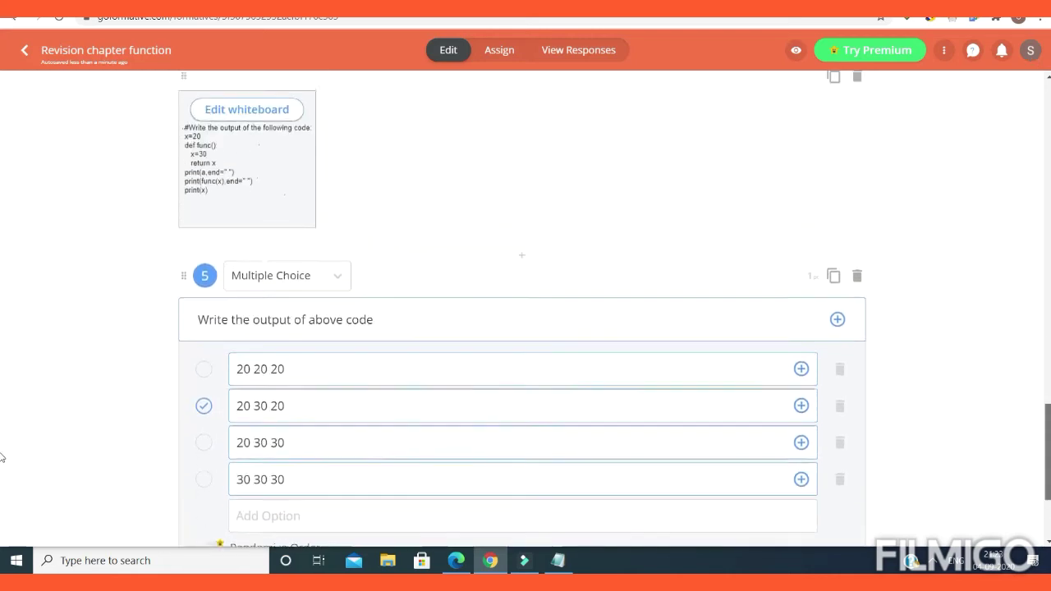
pyautogui.scroll(1, 3, 458)
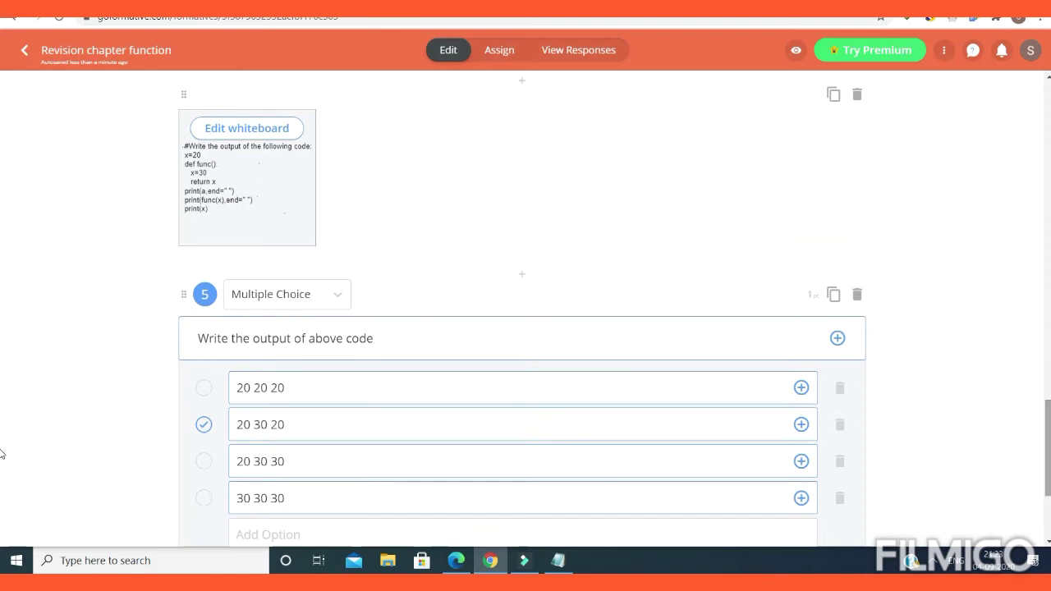
pyautogui.scroll(5, 3, 443)
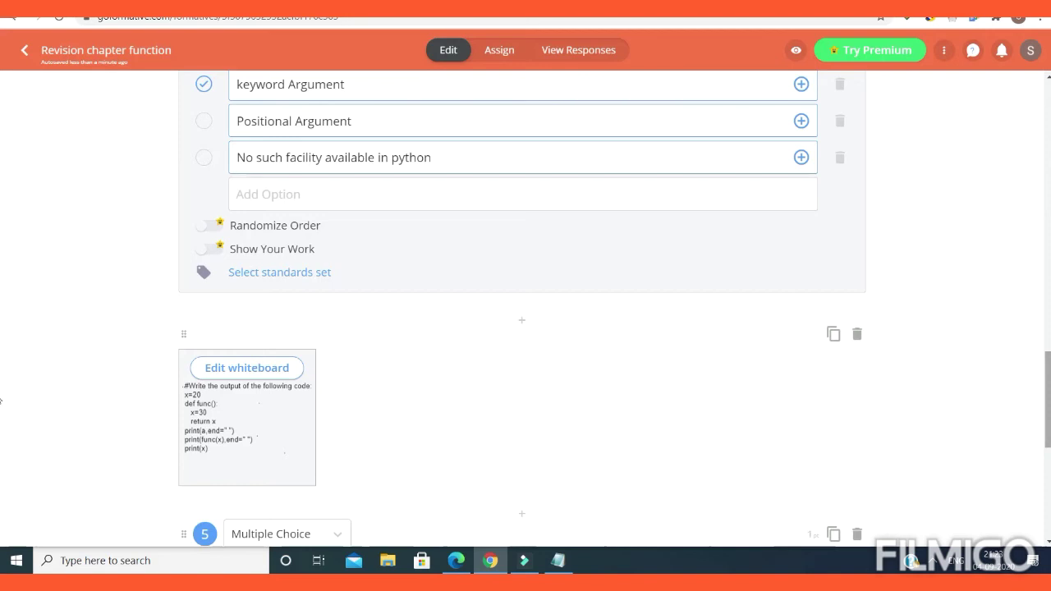
pyautogui.scroll(3, 0, 353)
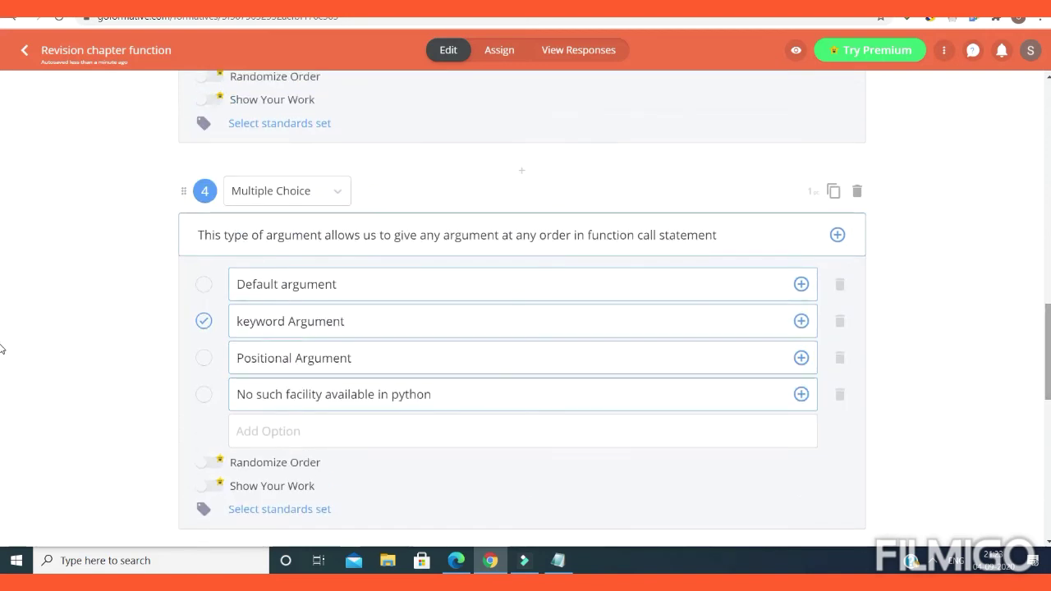
pyautogui.scroll(6, 3, 227)
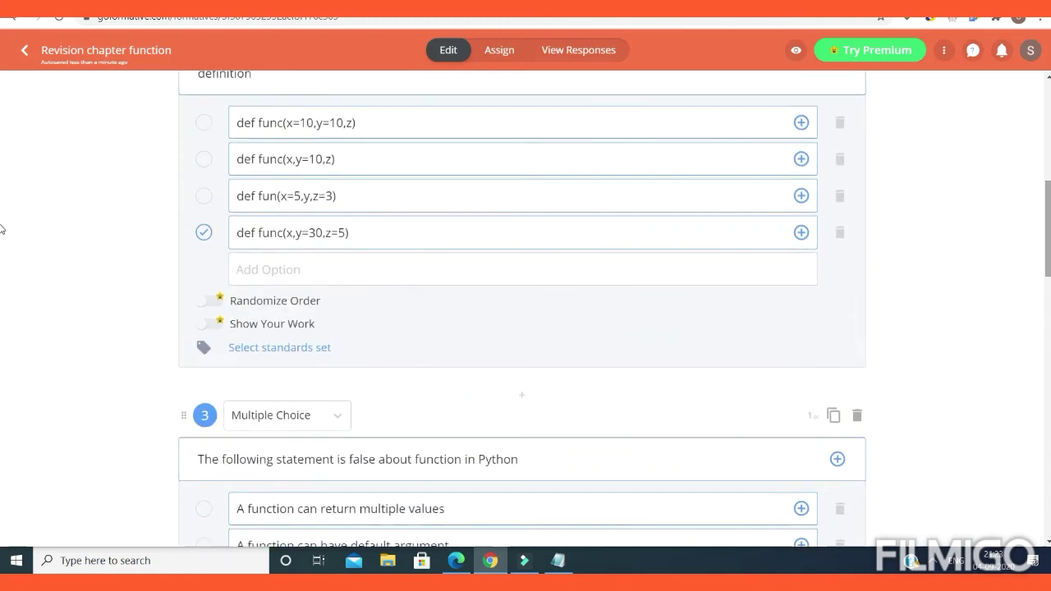
pyautogui.scroll(1, 1, 230)
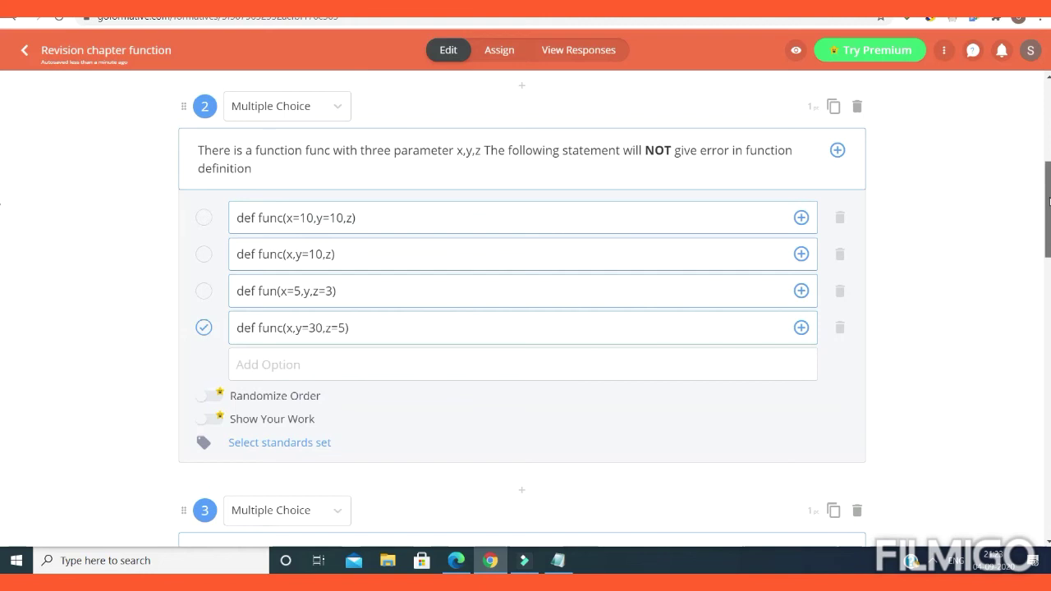
pyautogui.scroll(4, 1, 212)
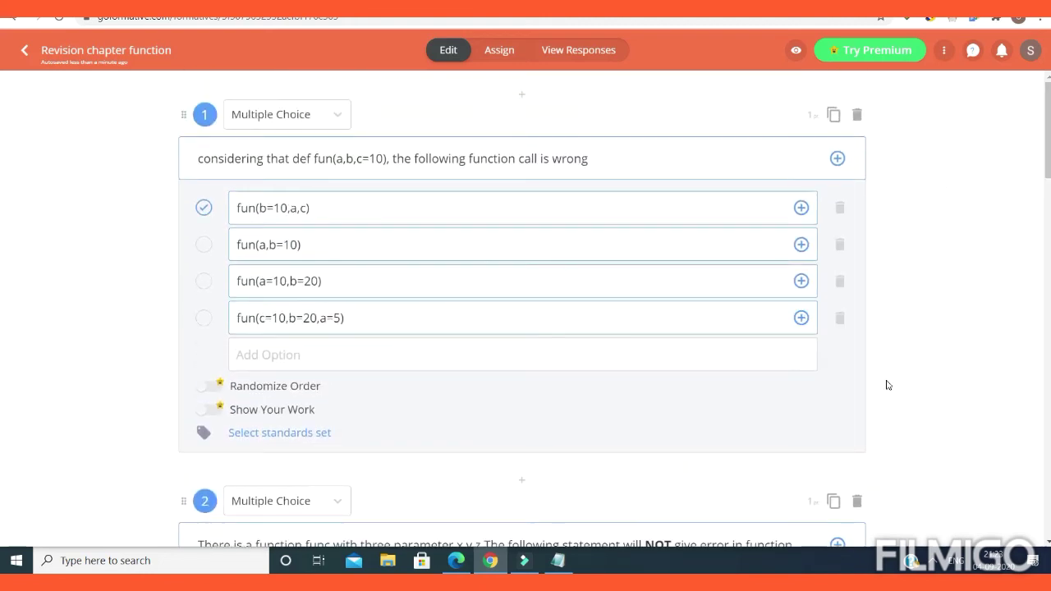
# Open the formative's sharing options and copy its Share a Copy link to the clipboard
pyautogui.click(944, 53)
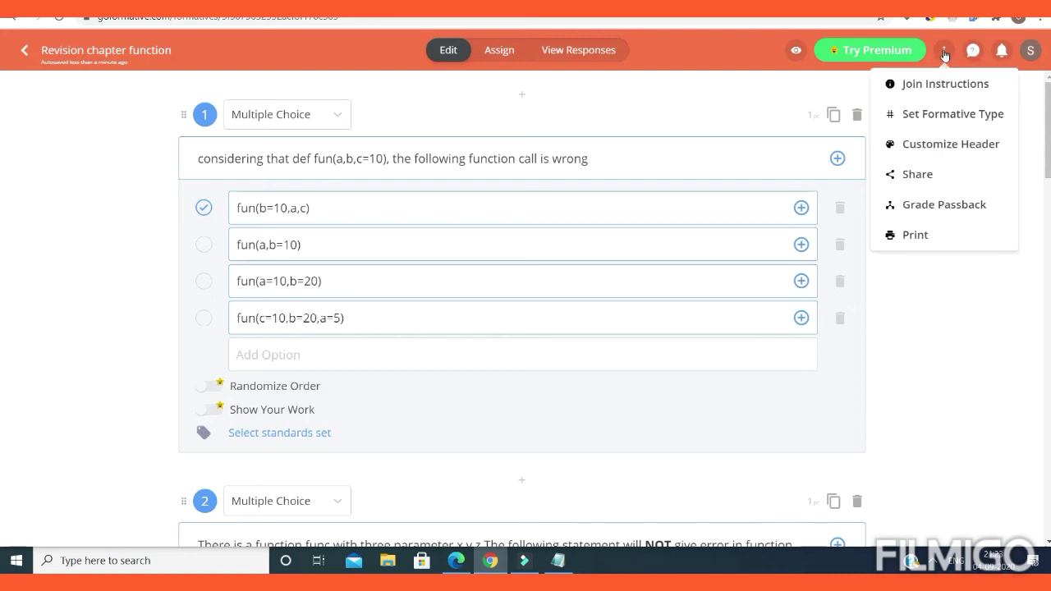
pyautogui.click(917, 174)
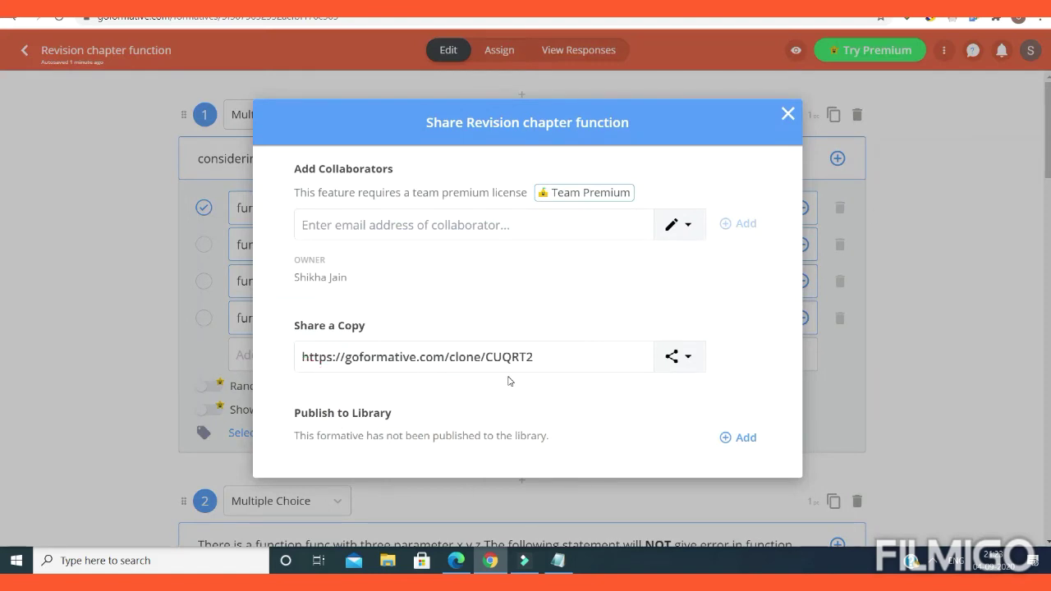
pyautogui.click(688, 358)
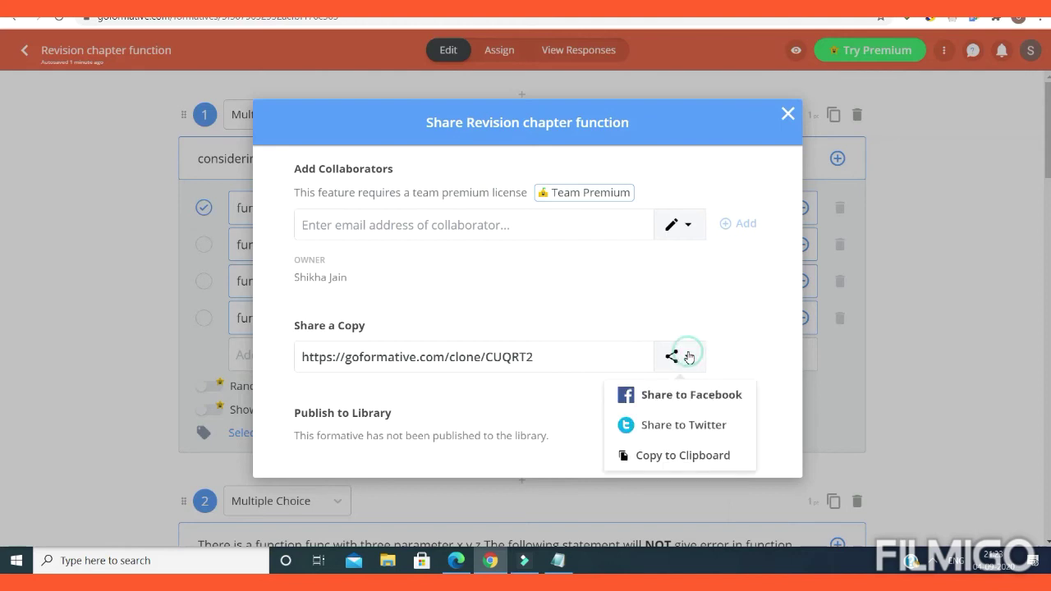
pyautogui.click(659, 456)
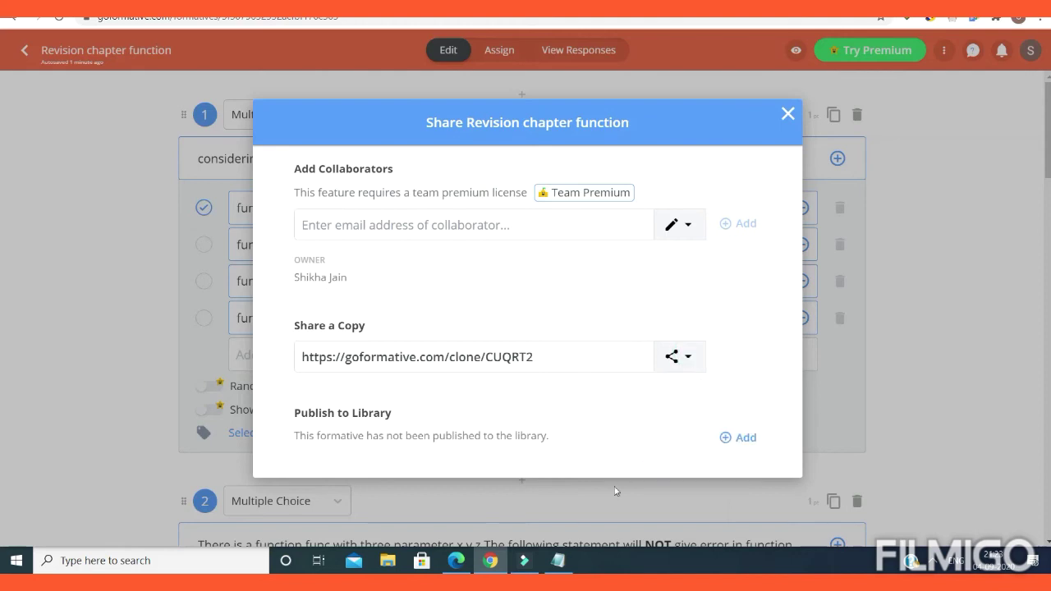
# Paste the copied clone link into a new Notepad document
pyautogui.rightClick(558, 561)
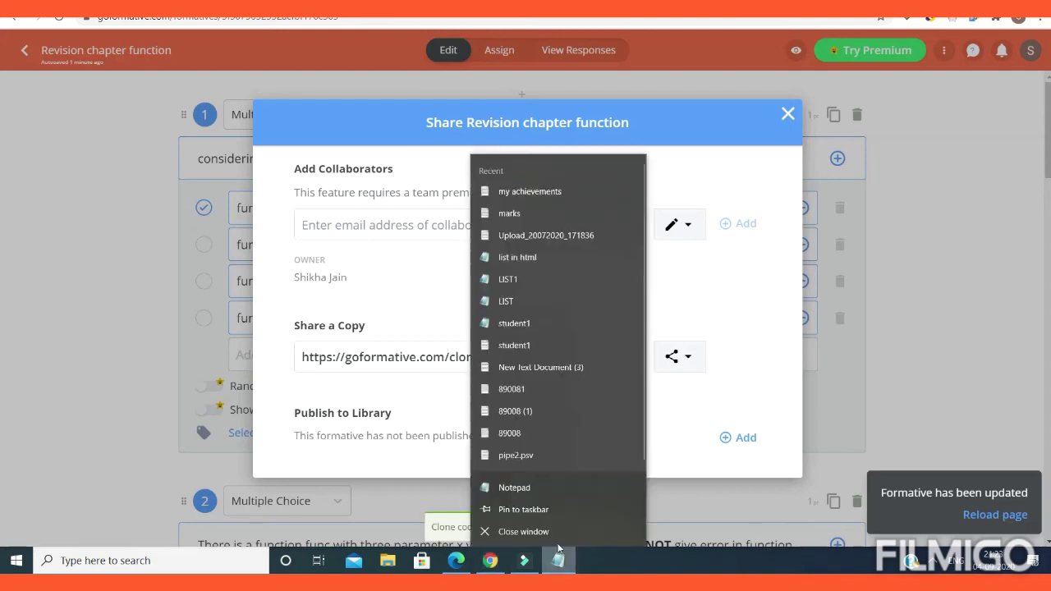
pyautogui.click(541, 487)
pyautogui.hotkey('ctrl', 'v')
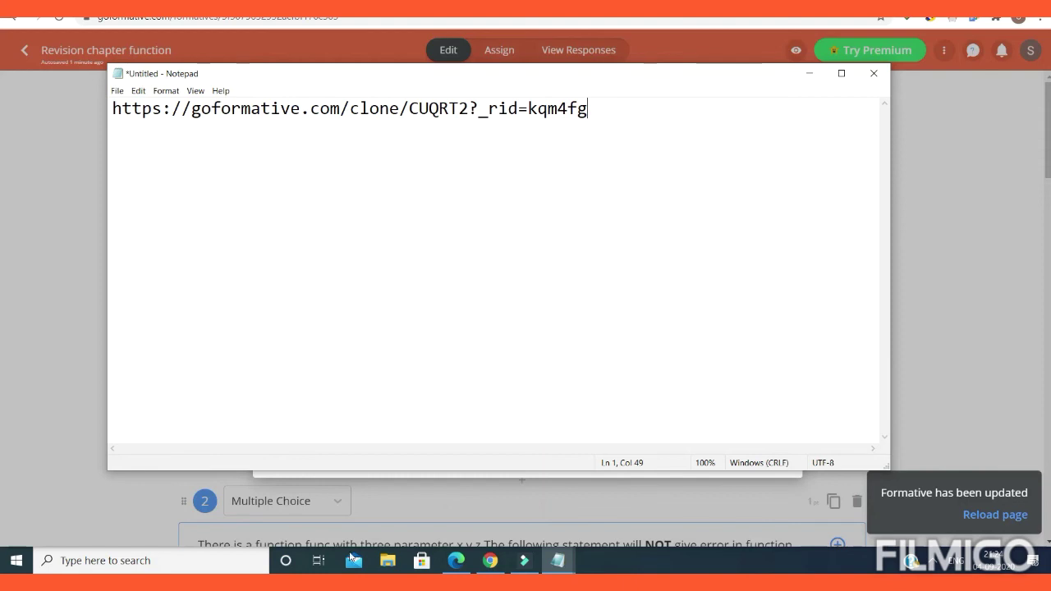
# Switch to Microsoft Edge, load the copied clone link in a new tab and clone the Revision chapter function formative into the second account's collection
pyautogui.click(464, 564)
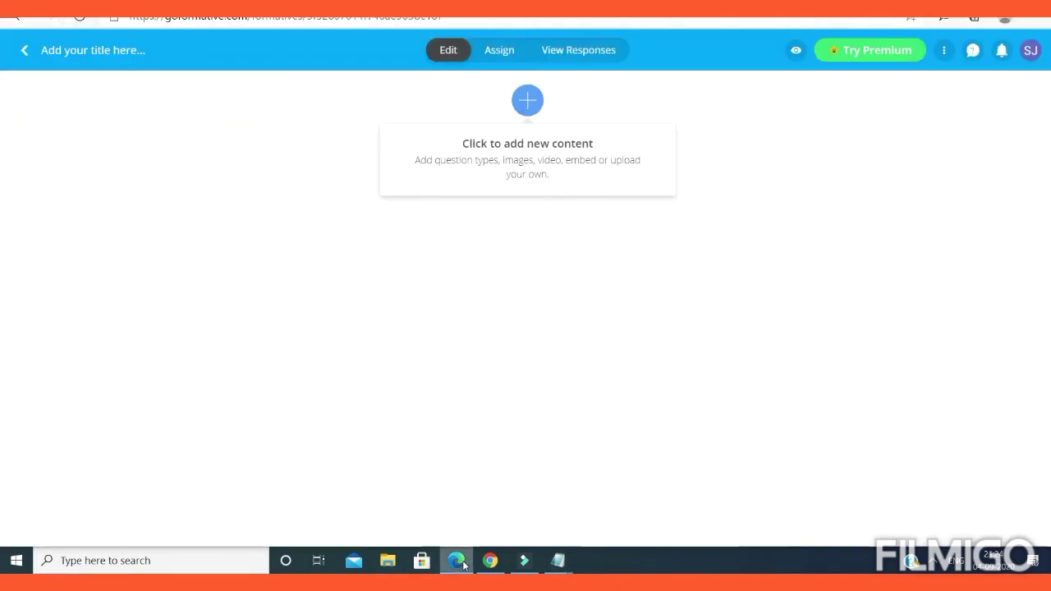
pyautogui.hotkey('ctrl', 't')
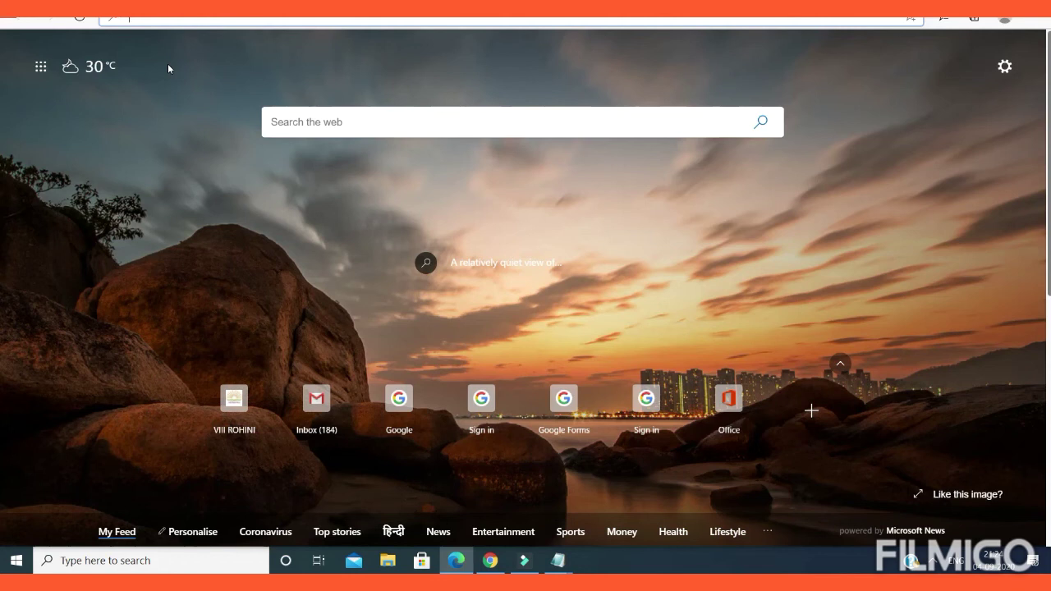
pyautogui.hotkey('ctrl', 'v')
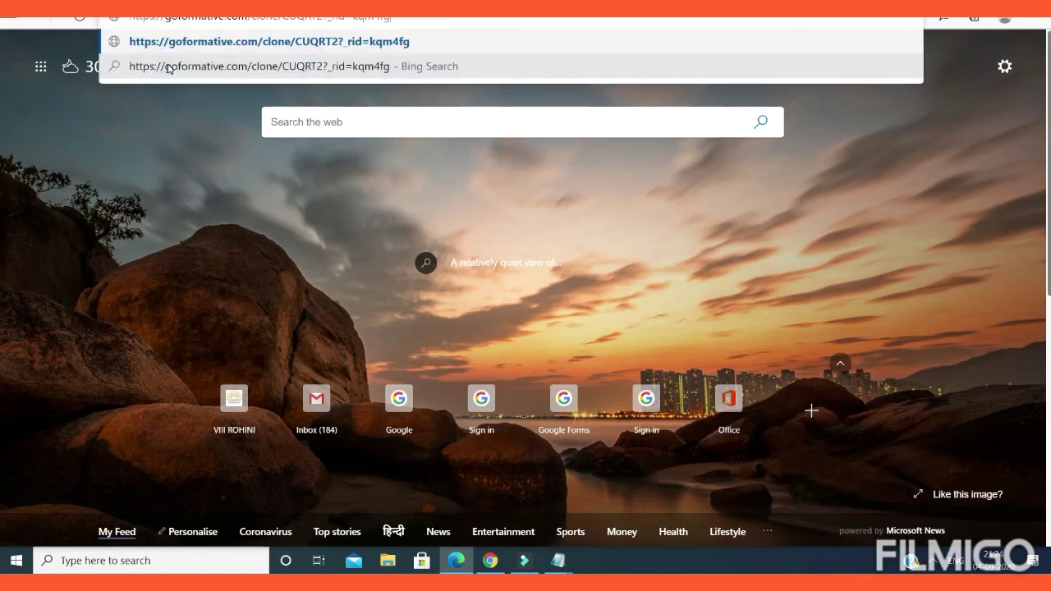
pyautogui.press('Return')
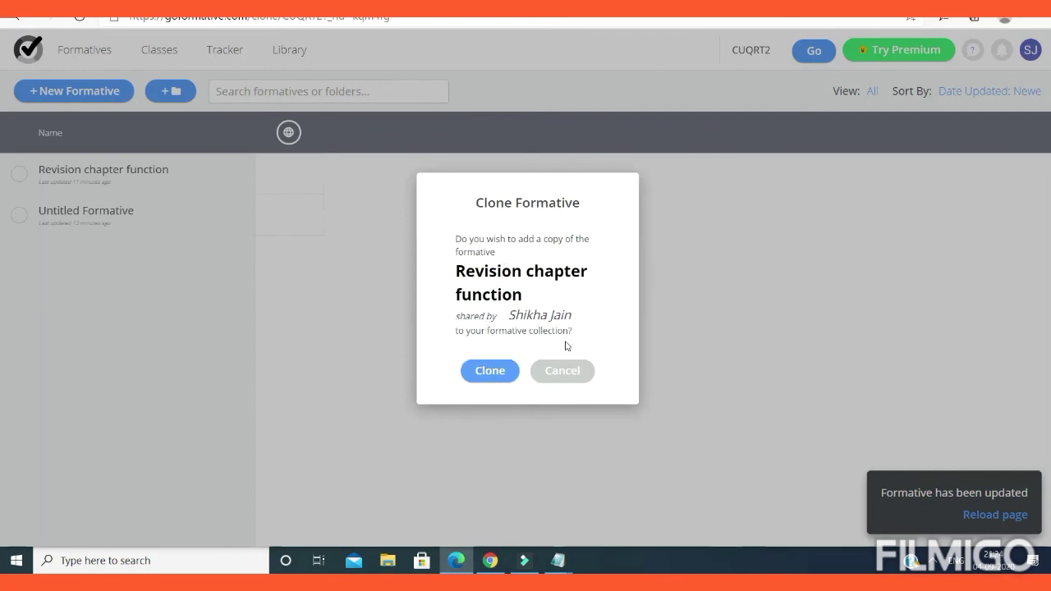
pyautogui.click(488, 371)
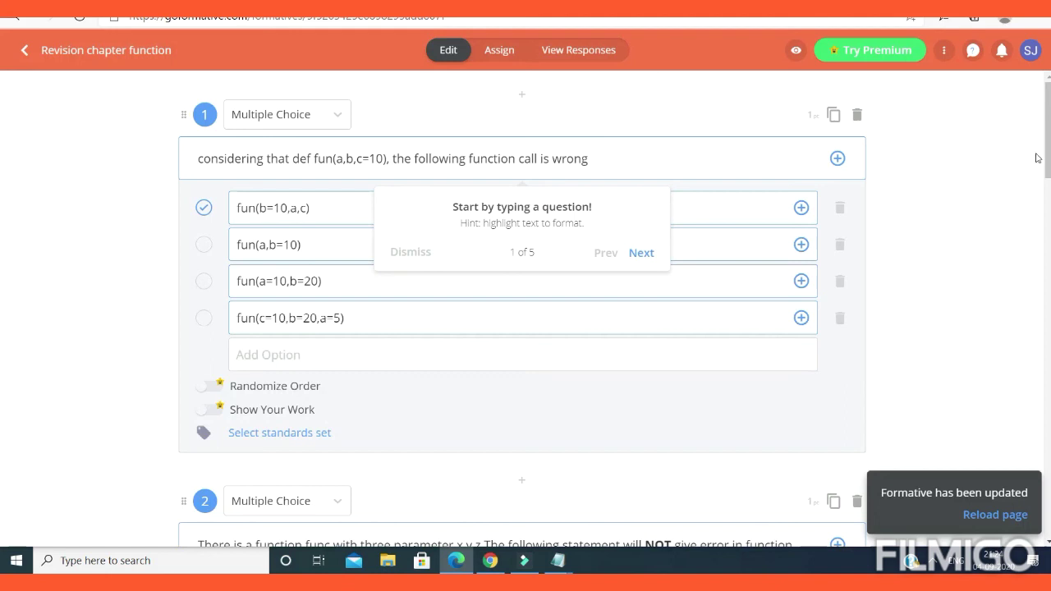
# Look through the cloned formative's questions and whiteboard from question 1 to question 5 and return to question 1
pyautogui.scroll(-1, 1045, 148)
pyautogui.scroll(-10, 0, 183)
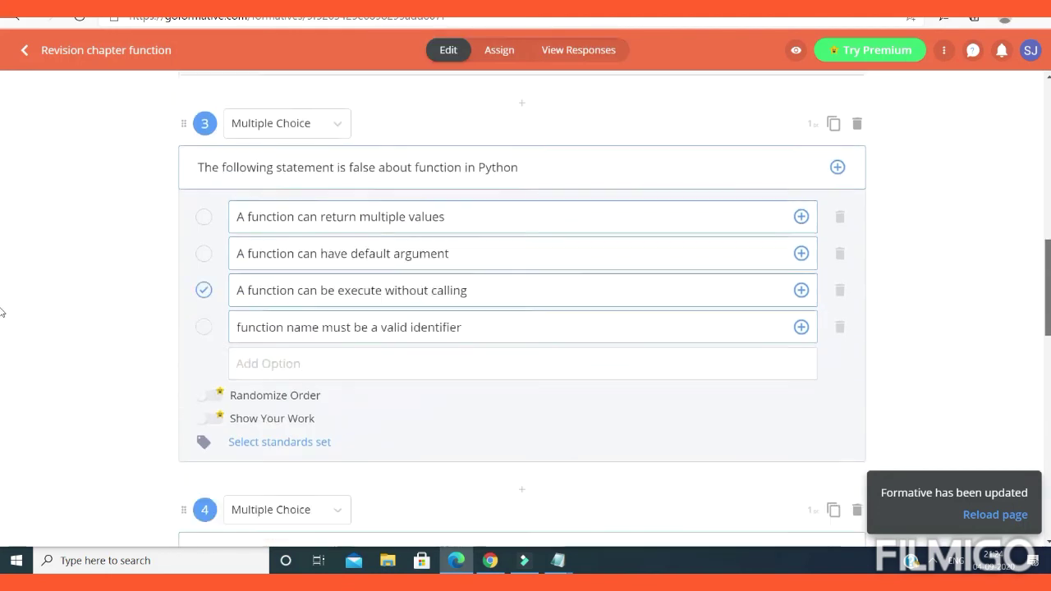
pyautogui.scroll(-7, 1, 341)
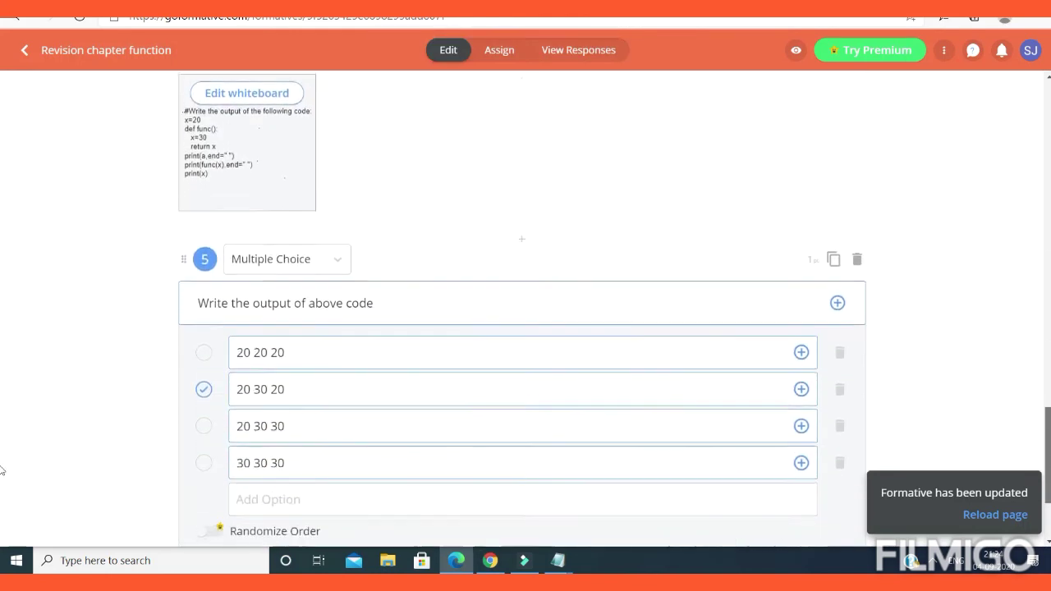
pyautogui.scroll(12, 1, 288)
pyautogui.scroll(1, 1, 257)
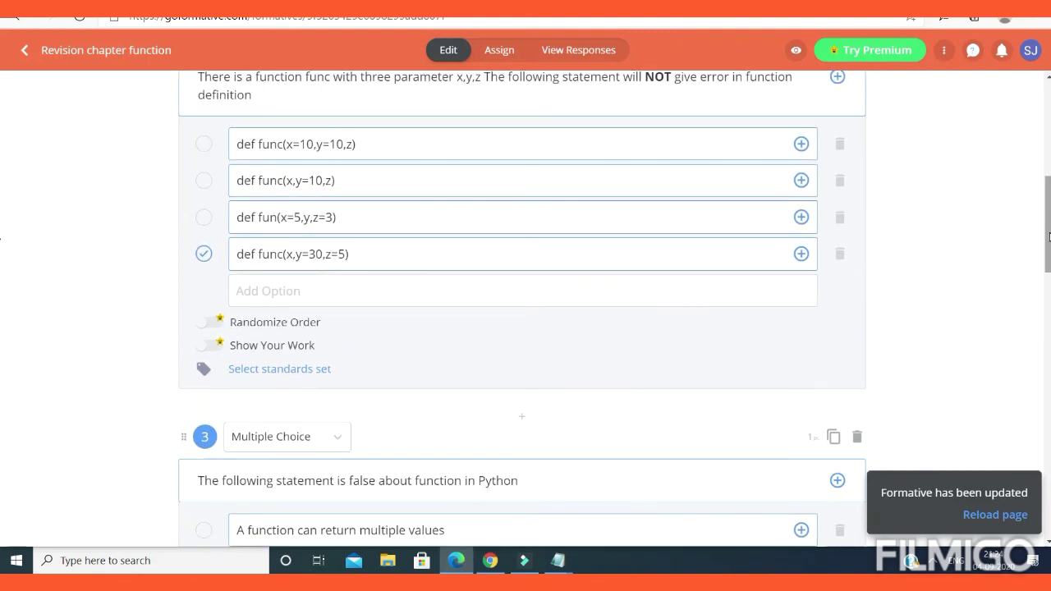
pyautogui.moveTo(1048, 238); pyautogui.dragTo(1048, 141)
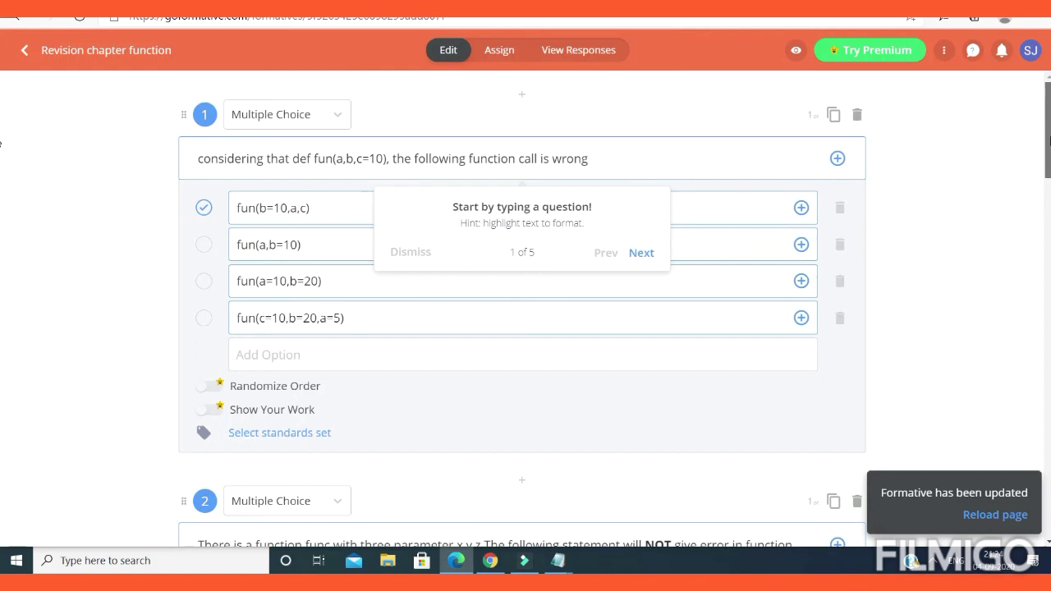